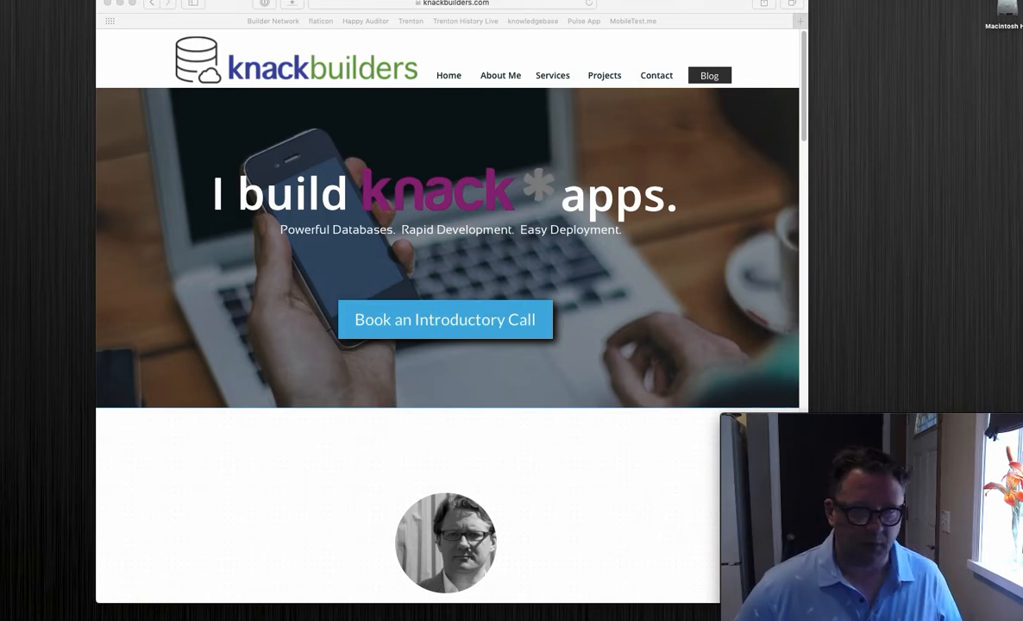
left_click_drag(1022, 85, 432, 38)
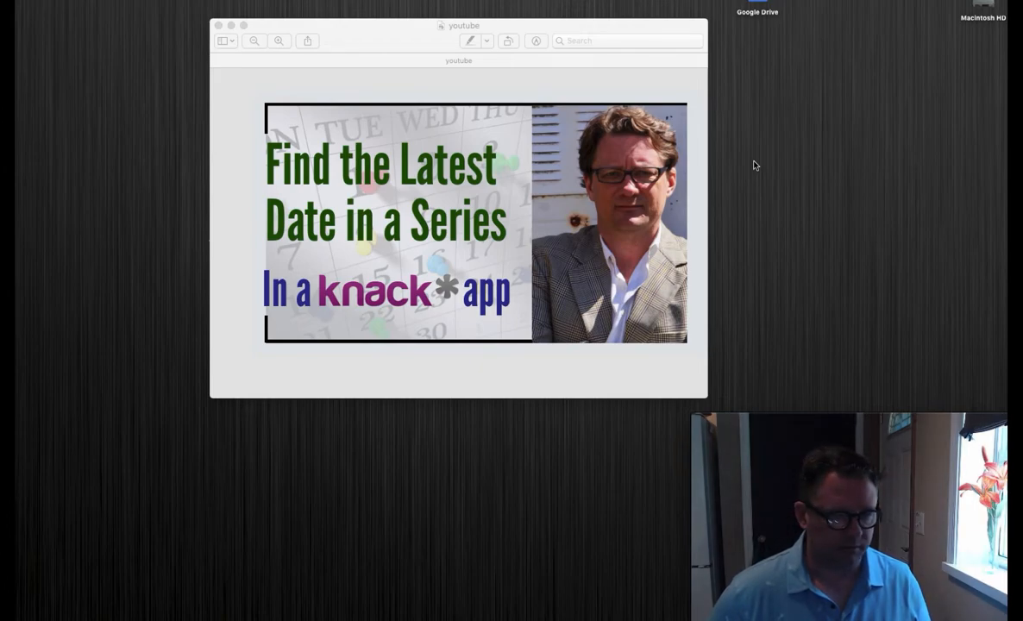
left_click_drag(1006, 172, 208, 0)
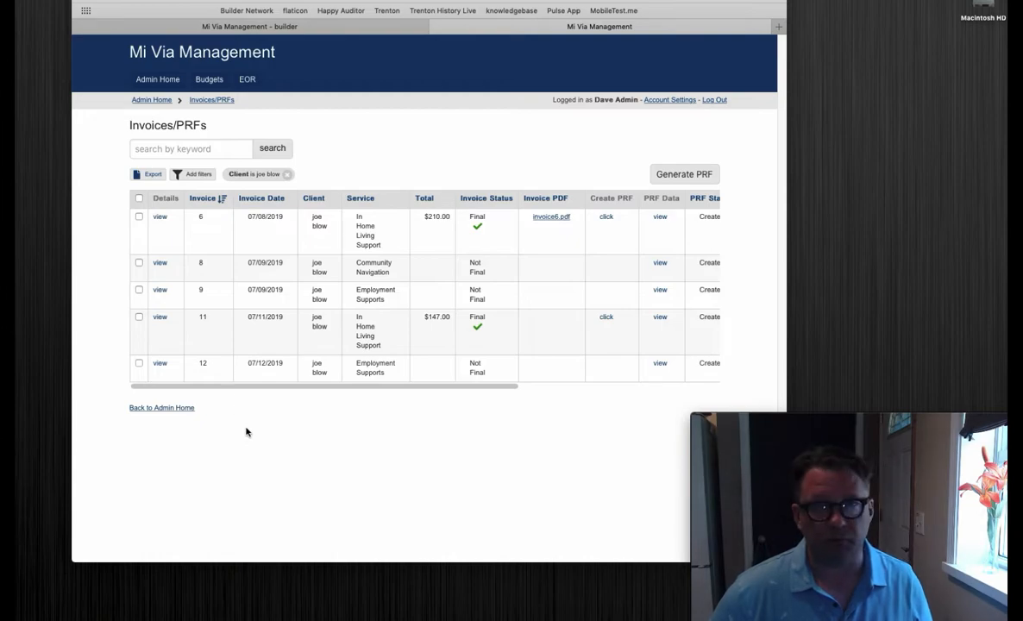
Step: View the details of invoice 6 with its service line items in the Invoices/PRFs list, and close them
left_click(160, 221)
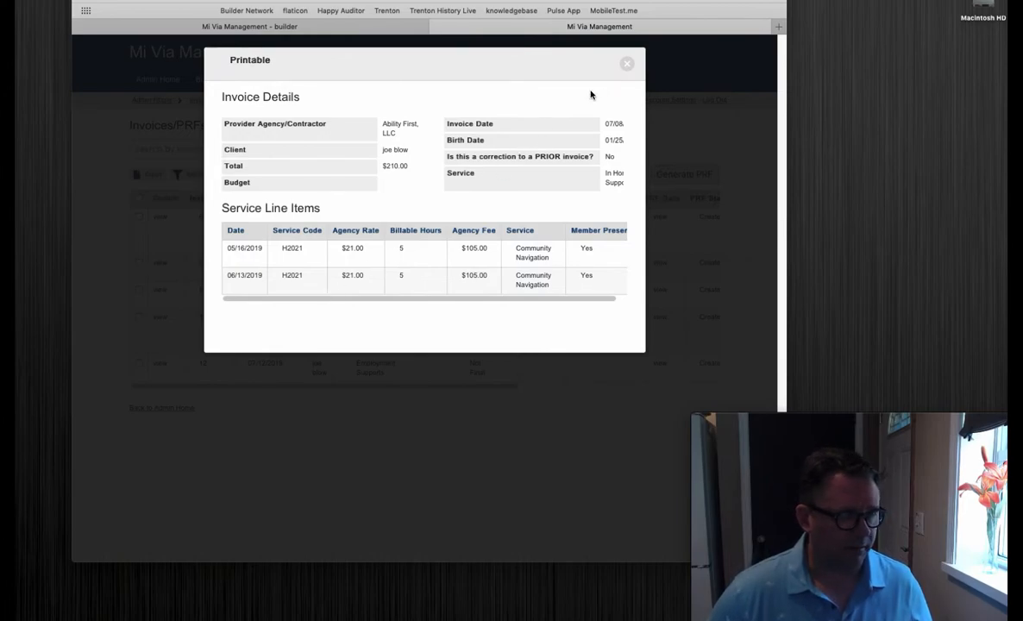
left_click(627, 64)
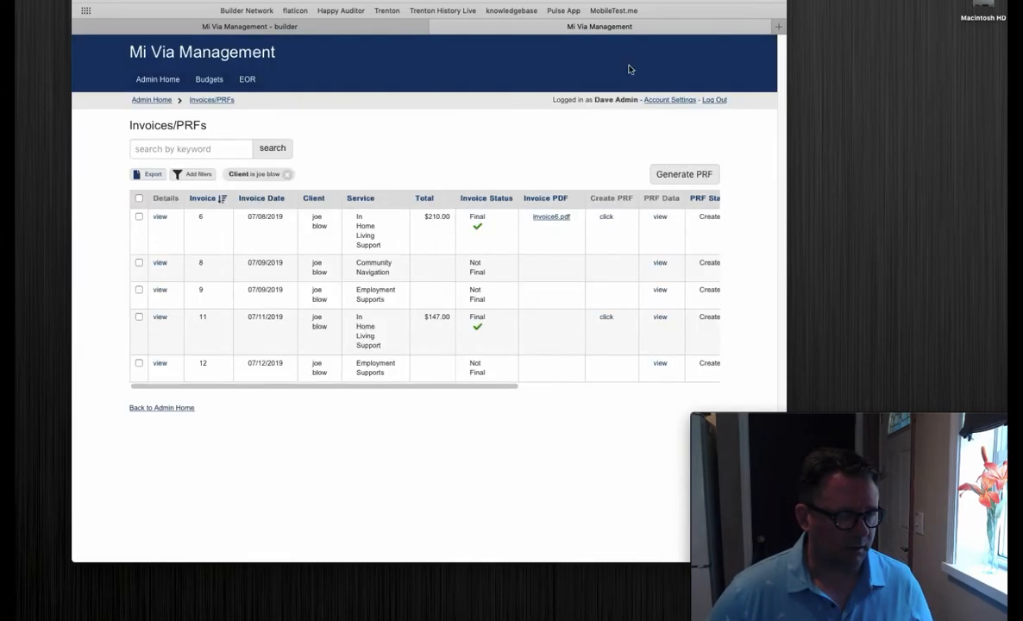
Step: Switch to the builder's data objects and look through the fields of Invoice and Service Line Items
left_click(275, 27)
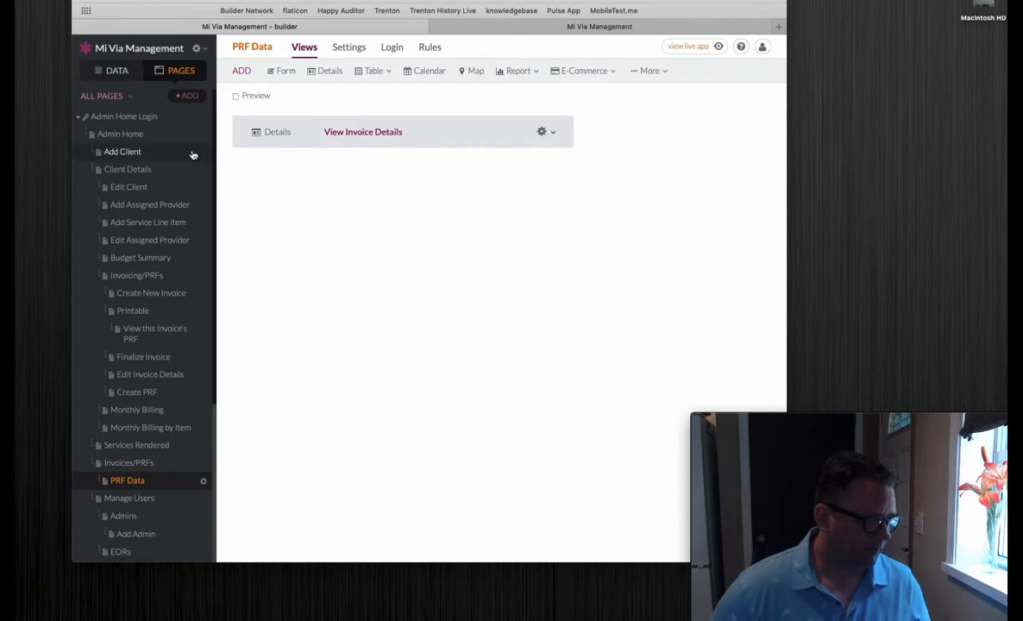
left_click(108, 70)
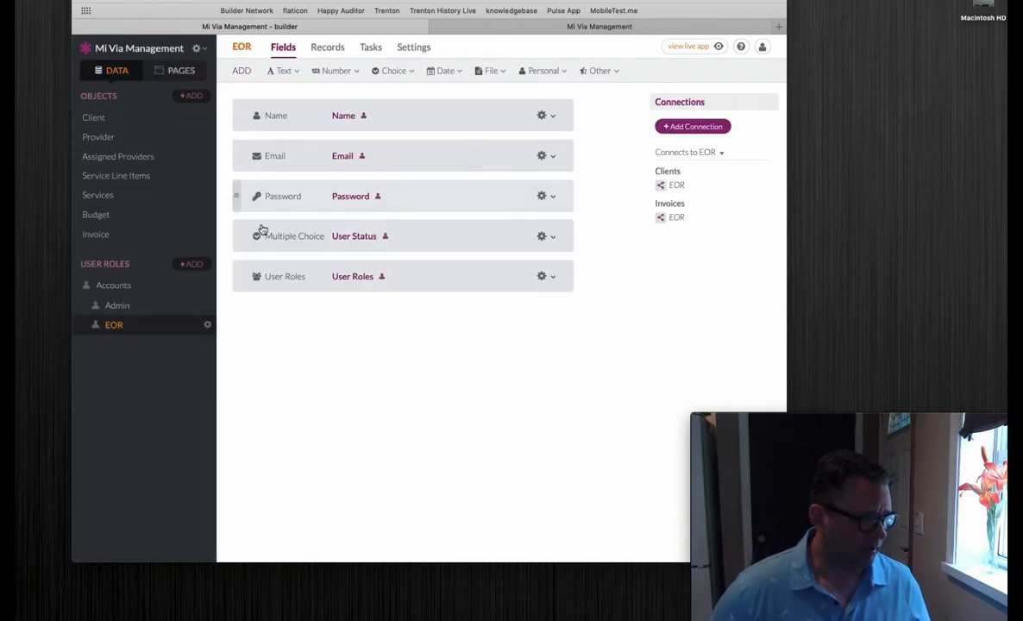
left_click(106, 233)
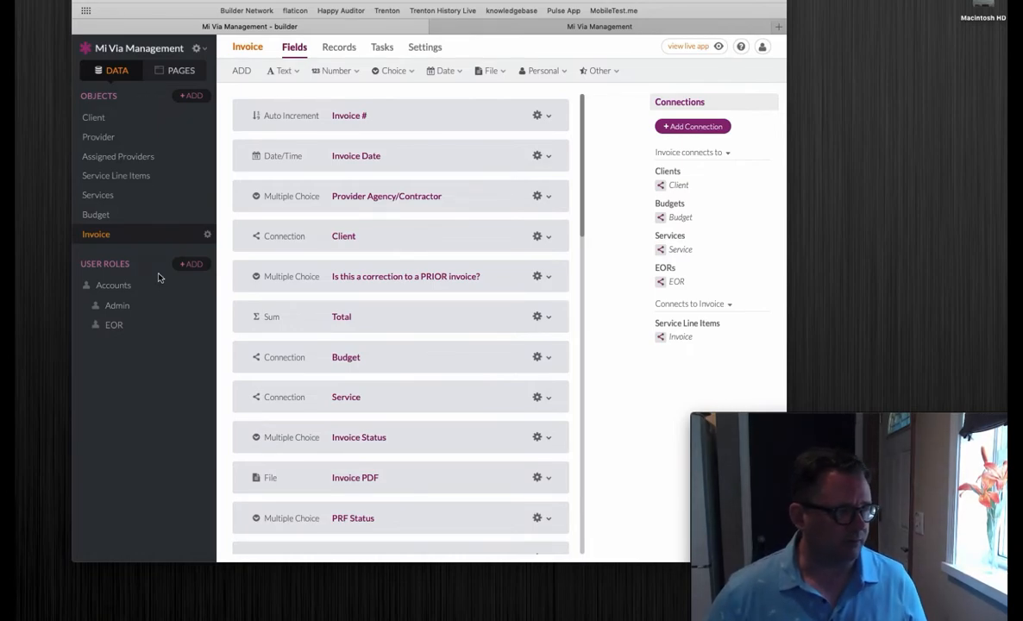
left_click(147, 175)
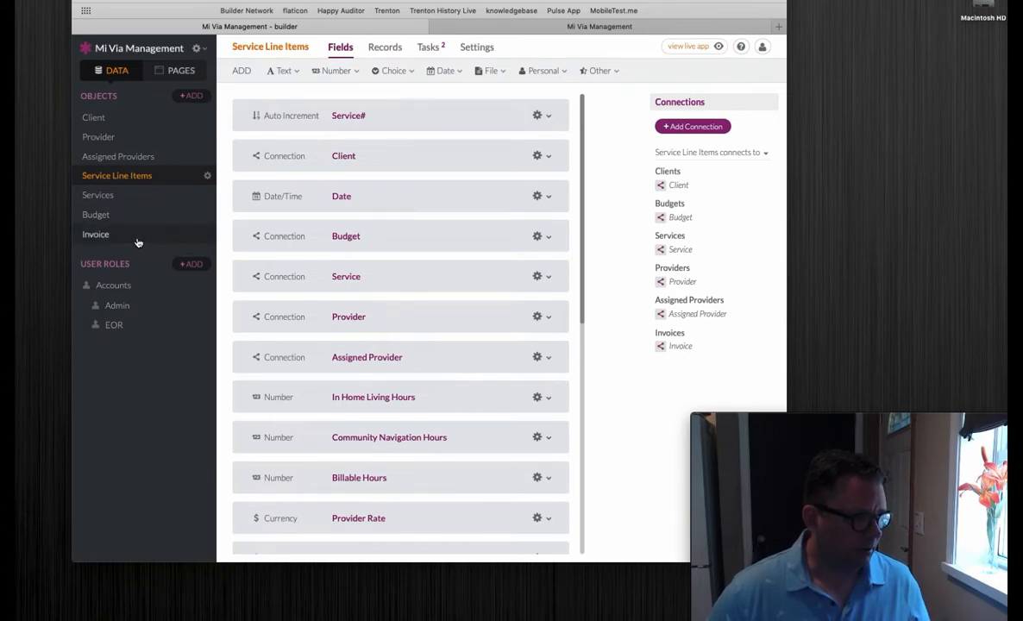
scroll(434, 306, "down", 5)
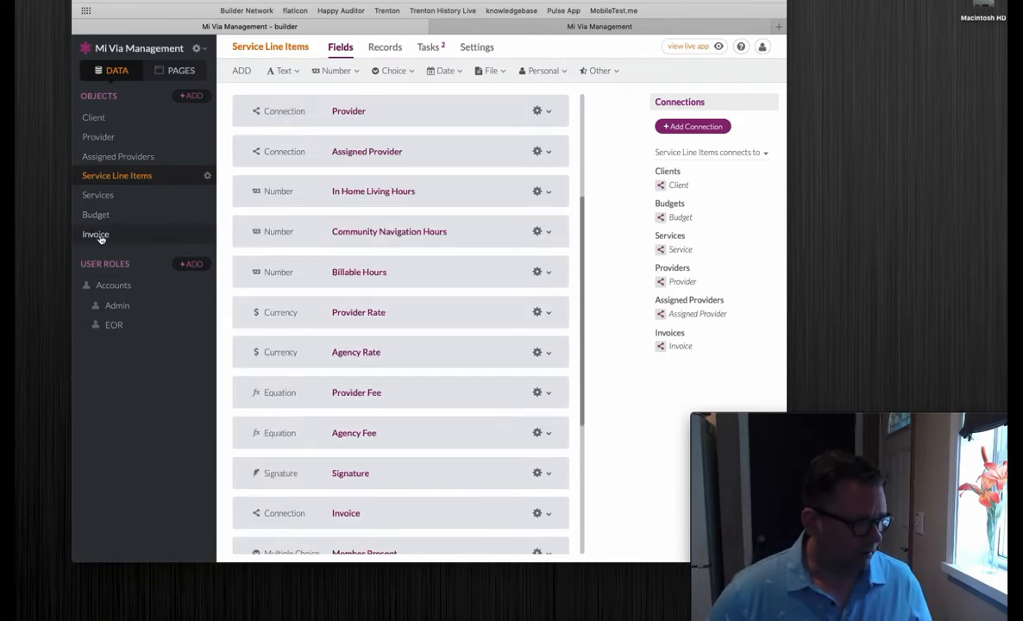
Step: Return to the Invoice object's fields and look at the number field types that can be added
left_click(99, 236)
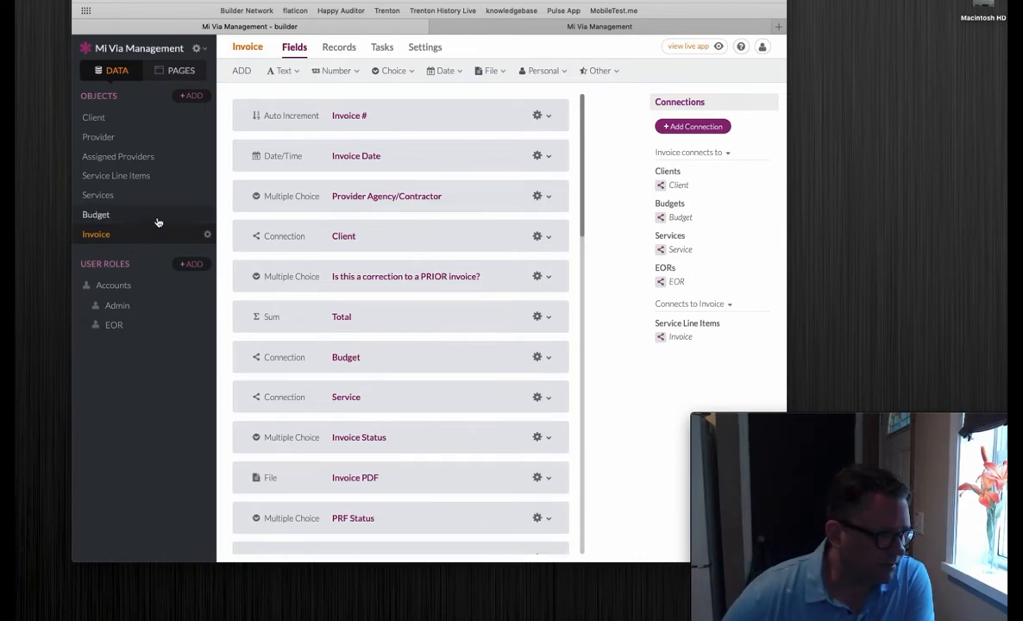
left_click(336, 71)
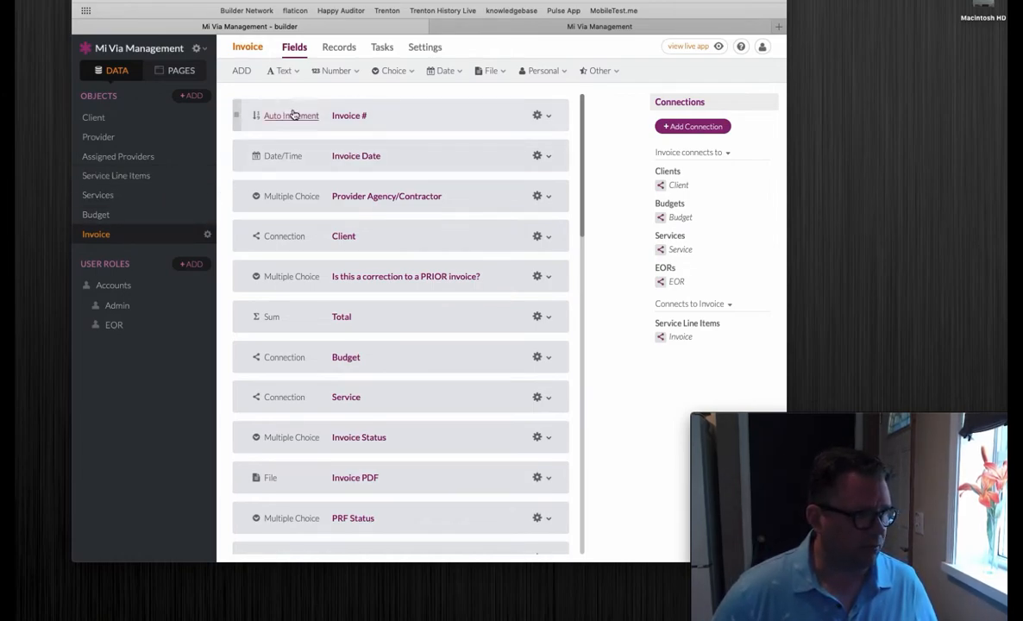
mouse_move(339, 77)
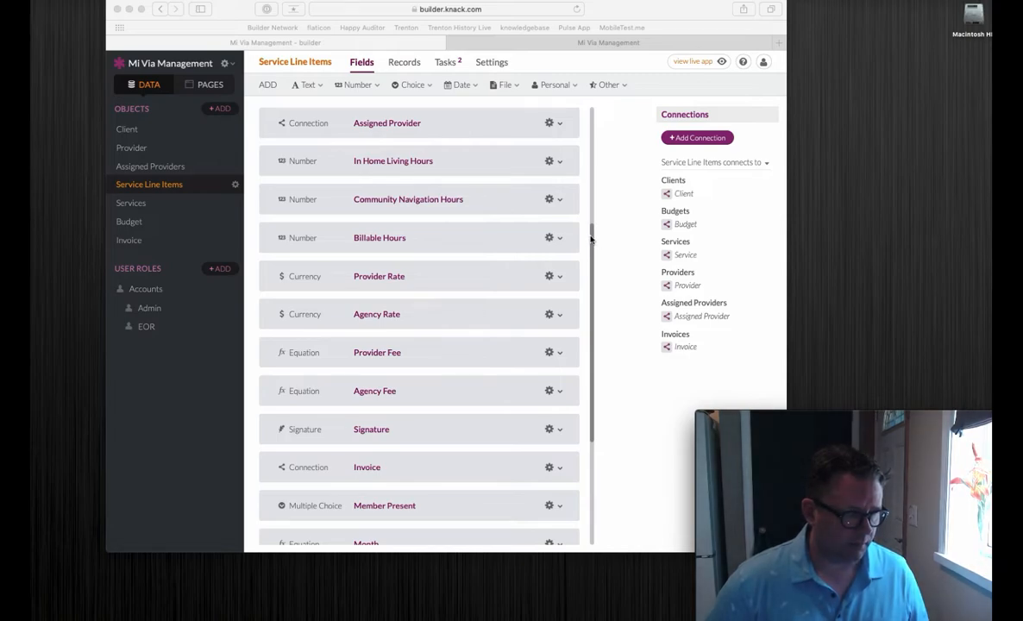
Step: Open the field options of the Date to Number Equation at the end of the Service Line Items fields
left_click_drag(592, 235, 603, 405)
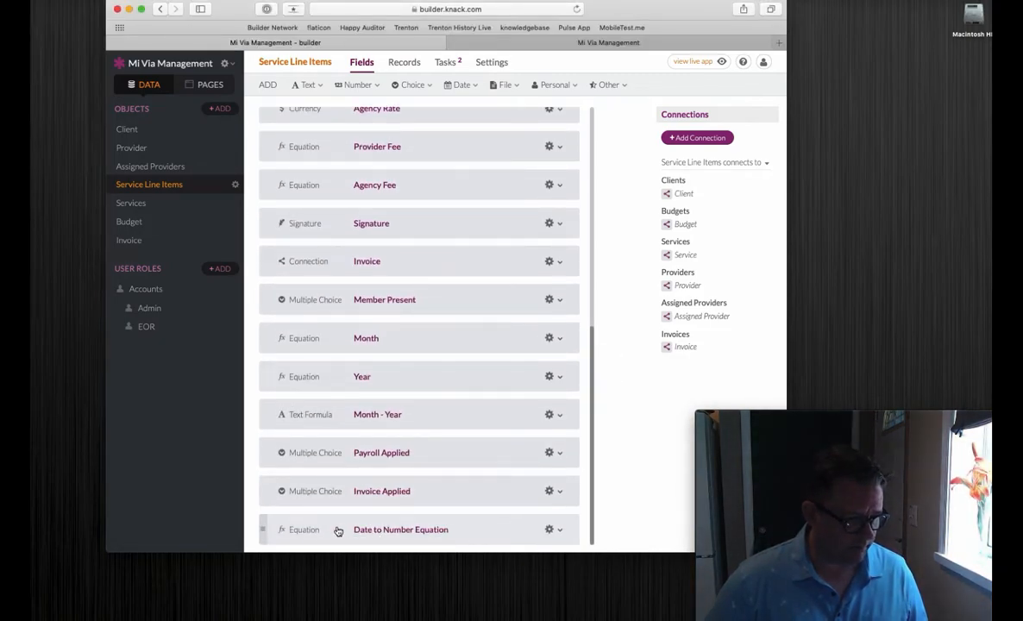
left_click(487, 538)
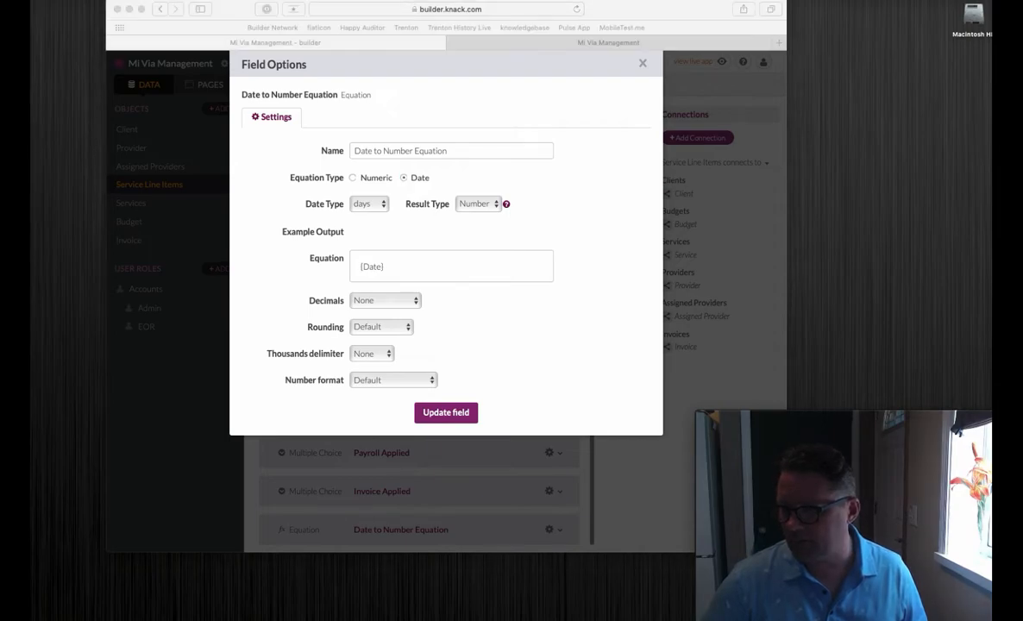
Step: Highlight 1 January 1970 in the Wikipedia article on Unix time, and close the article and the field options
left_click_drag(1022, 25, 674, 23)
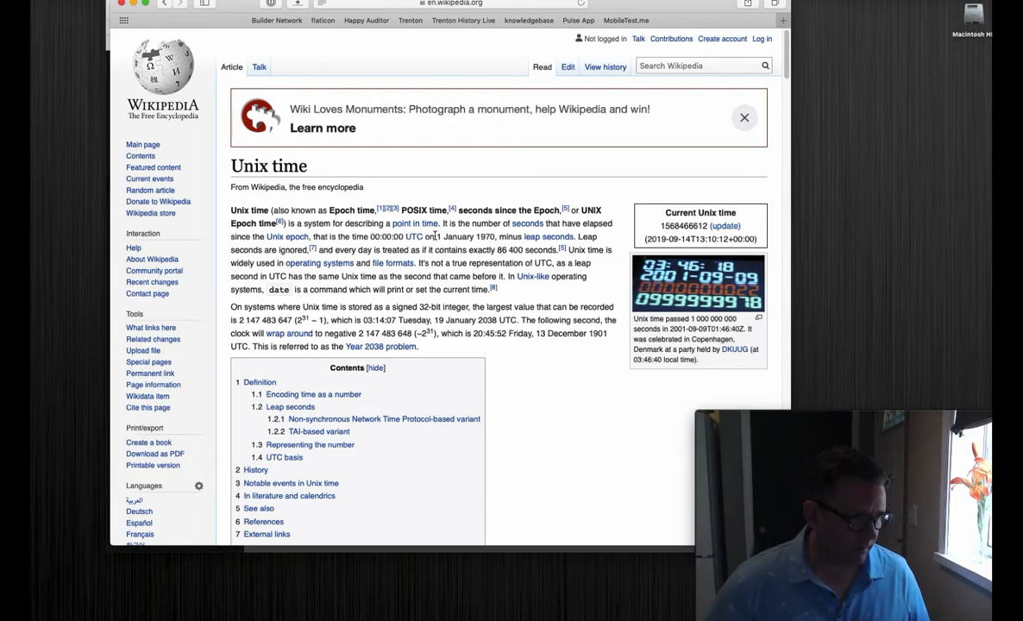
left_click_drag(437, 235, 494, 236)
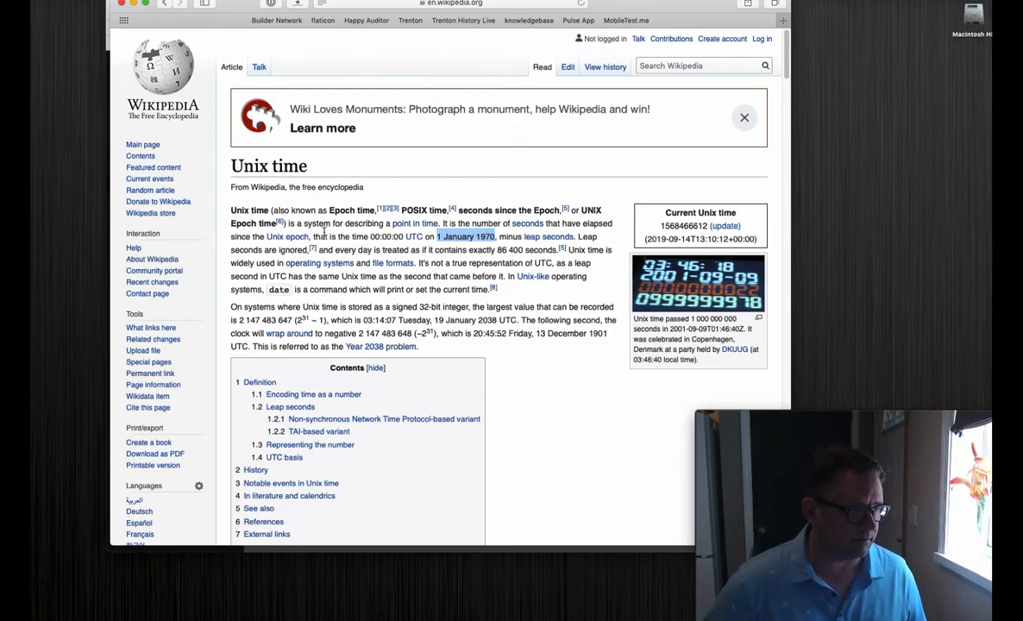
left_click_drag(222, 17, 224, 88)
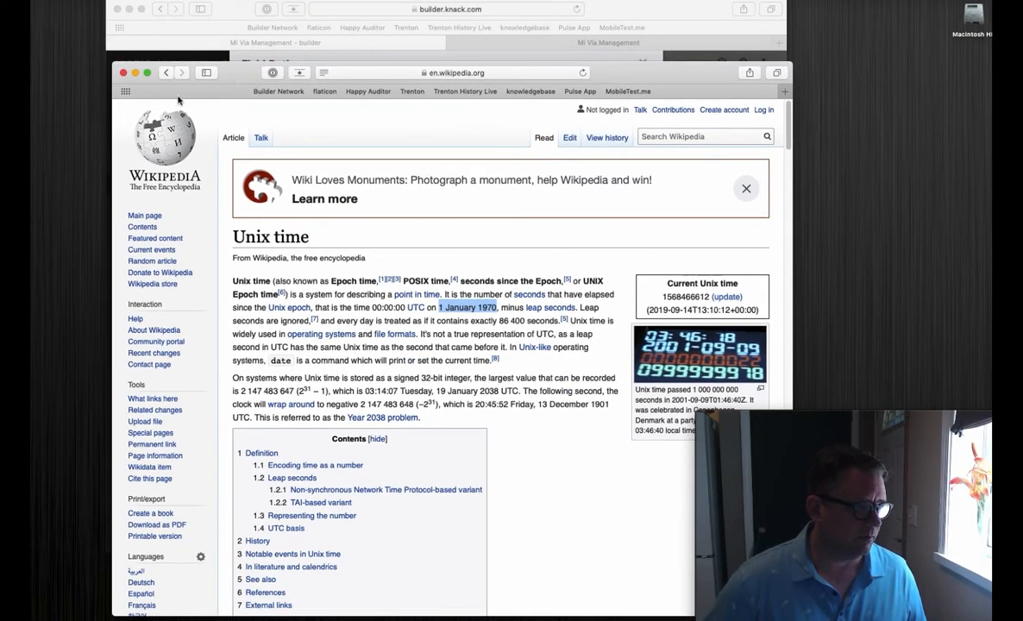
left_click(124, 73)
left_click(643, 64)
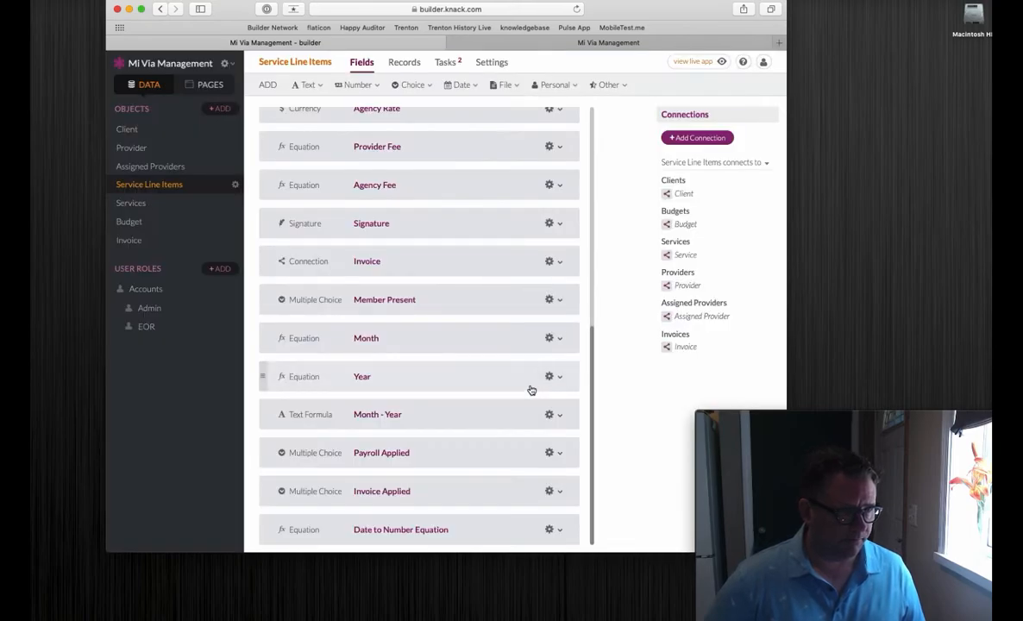
Step: Search the Service Line Items records for the sample client's name and examine the Date to Number Equation column
left_click(403, 62)
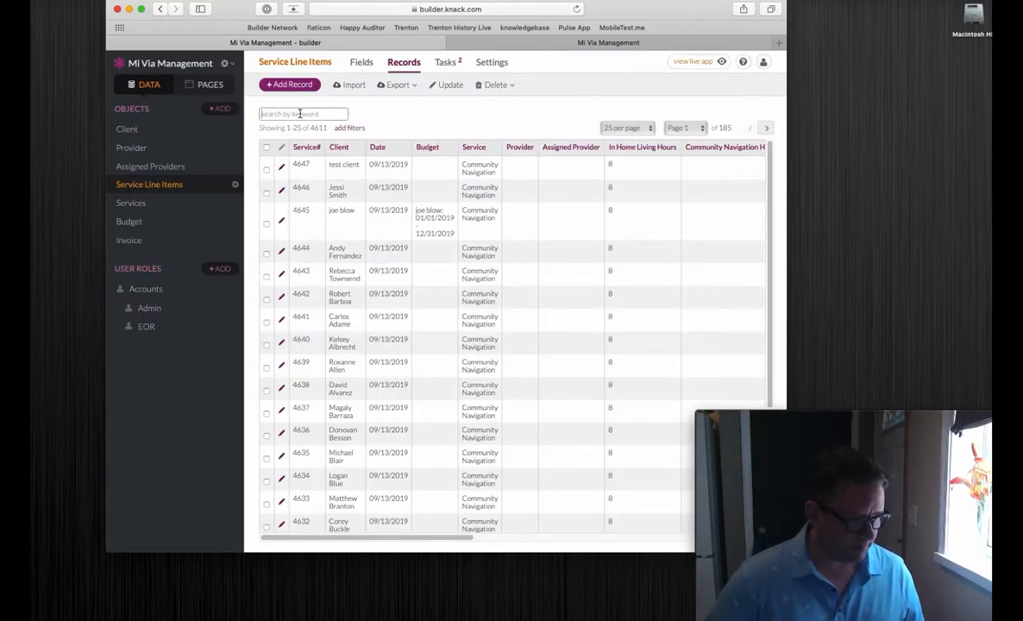
type("joe blow")
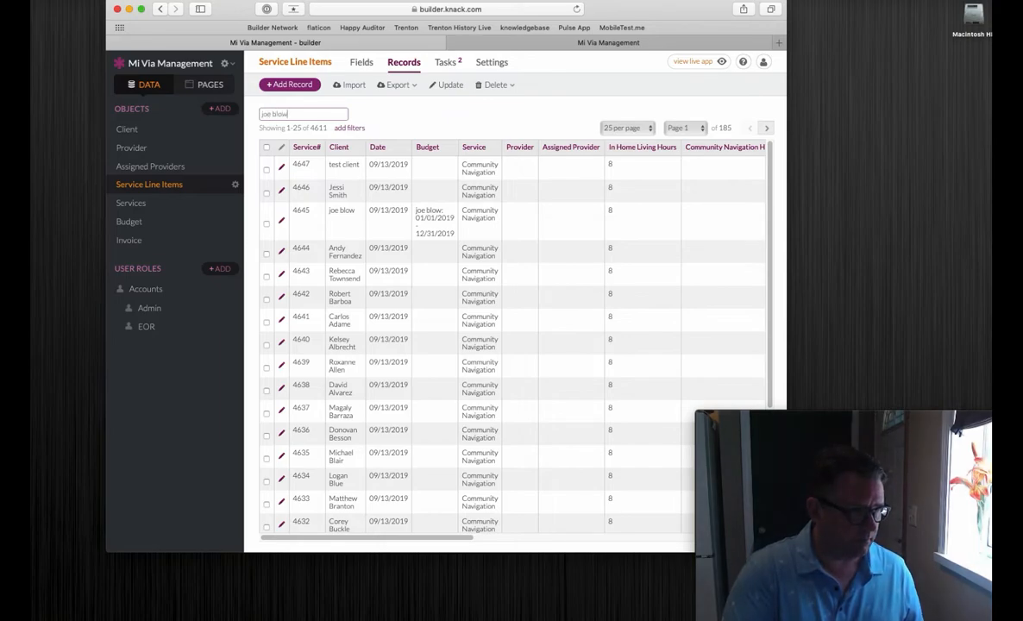
key("Return")
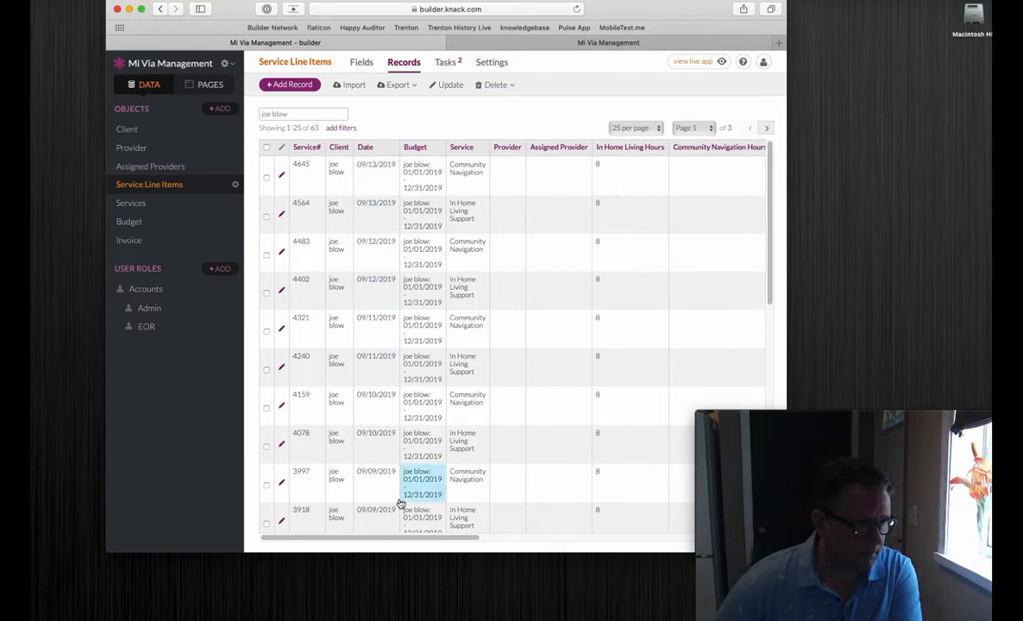
left_click_drag(385, 539, 750, 540)
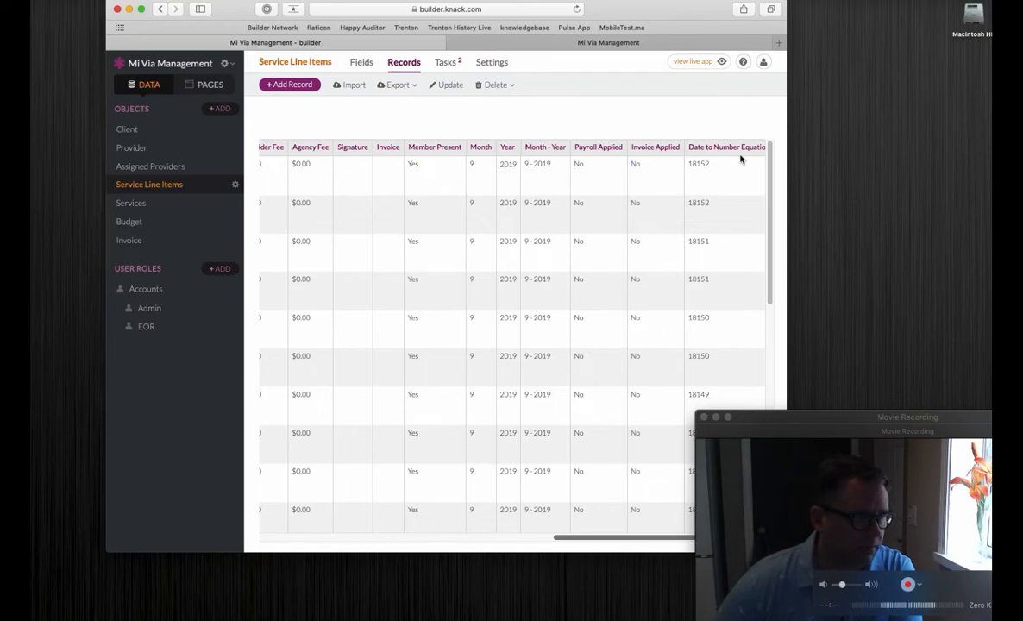
Step: Examine the Invoice object's number field types and its fields for the maximum date and number-to-date conversion
left_click(362, 66)
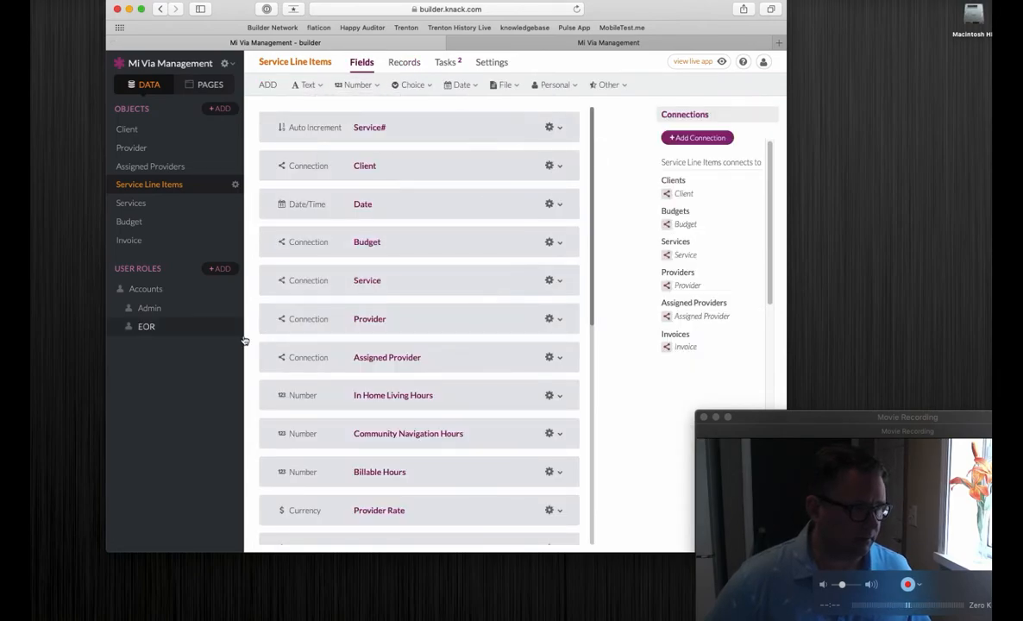
left_click(153, 243)
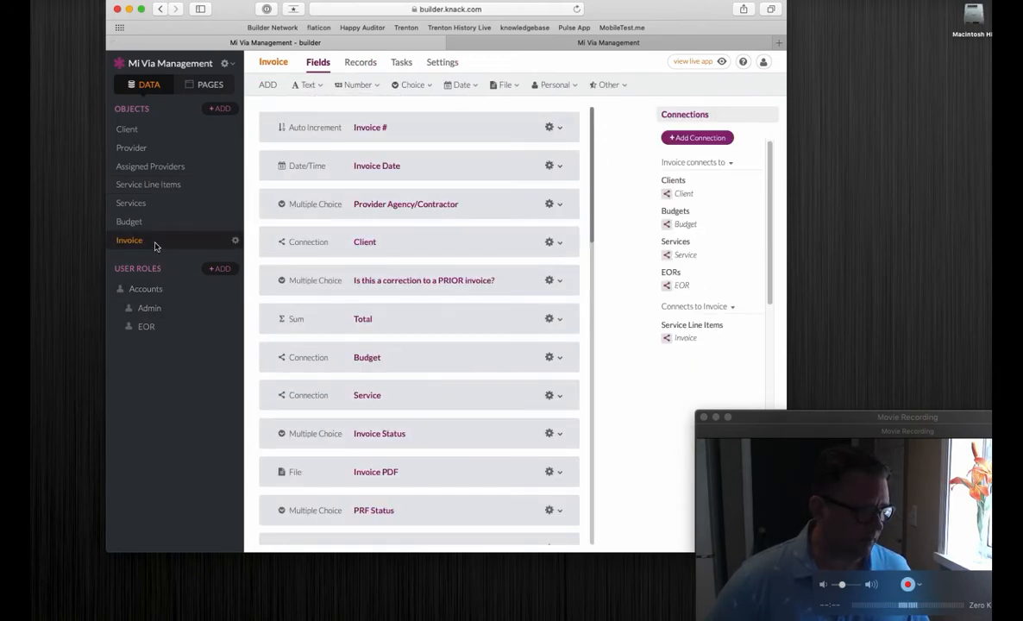
left_click(358, 84)
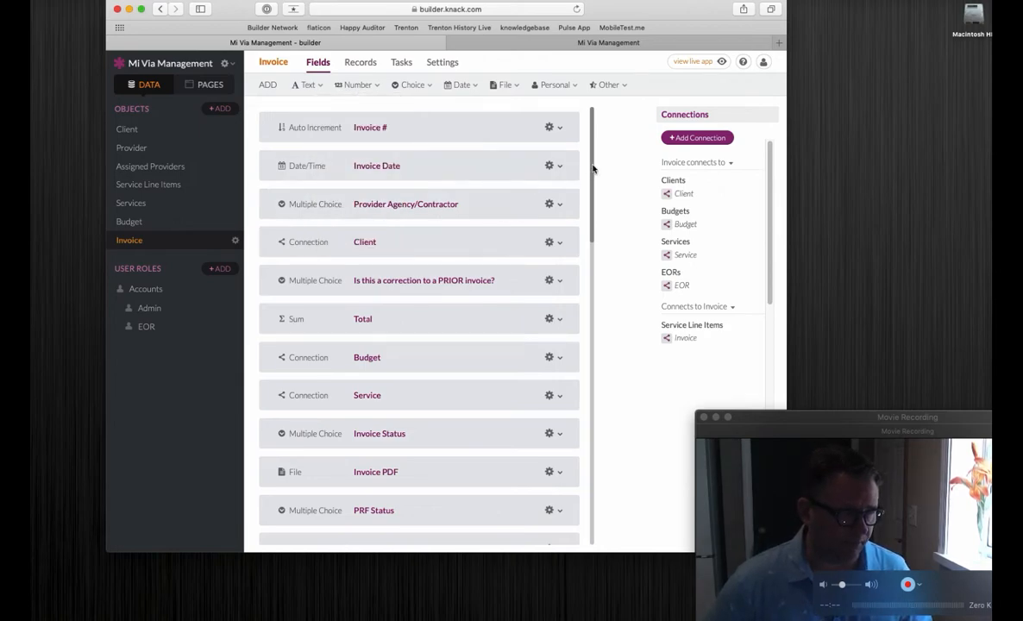
left_click_drag(591, 165, 573, 534)
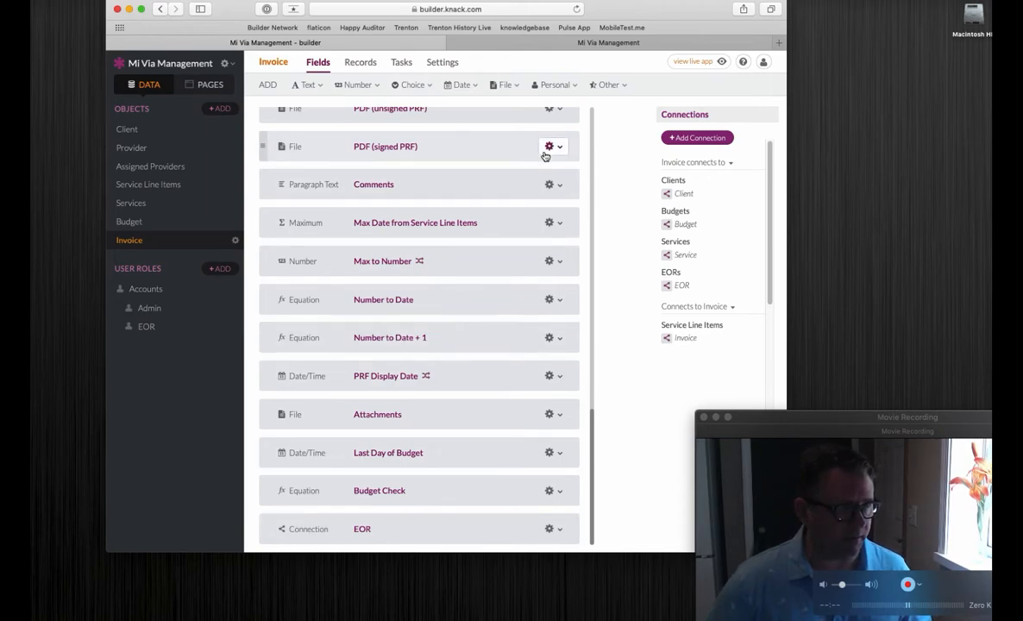
Step: Switch to the live app, review the service line item dates in invoice 6's details, and close them
left_click(500, 45)
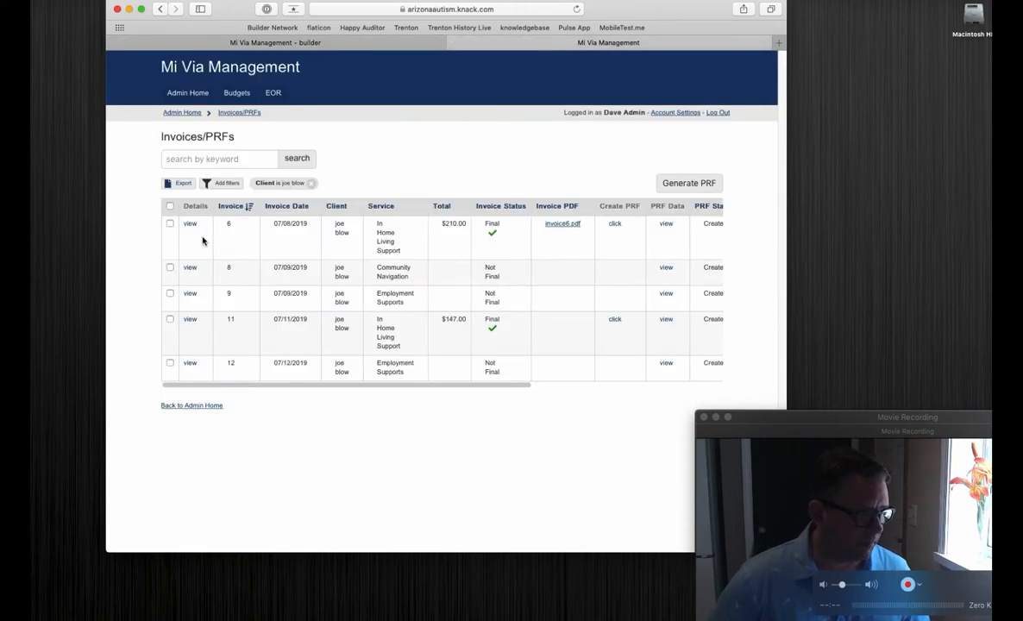
left_click(189, 226)
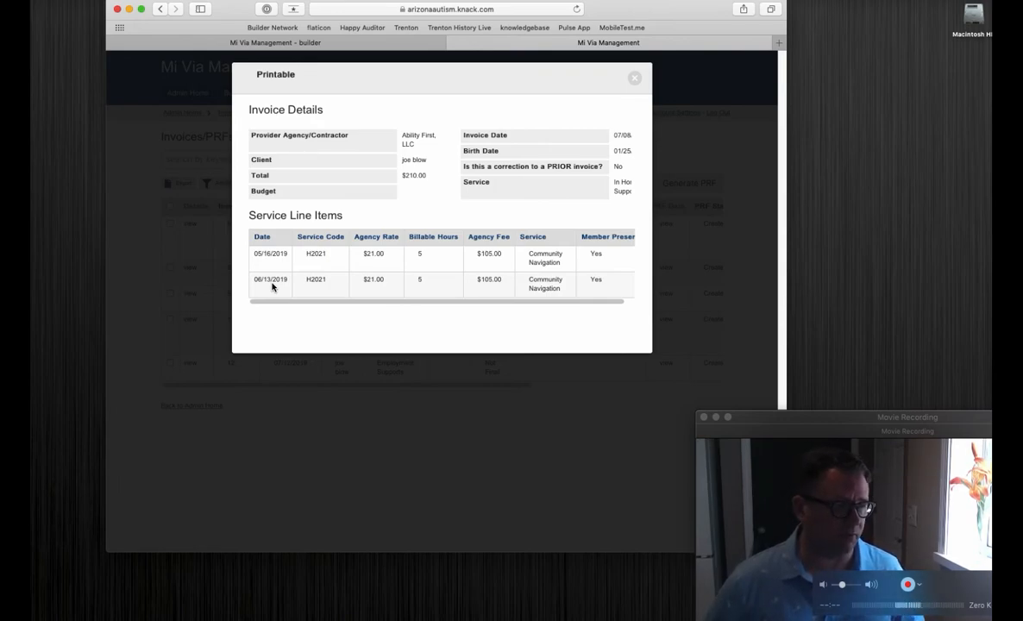
left_click(634, 77)
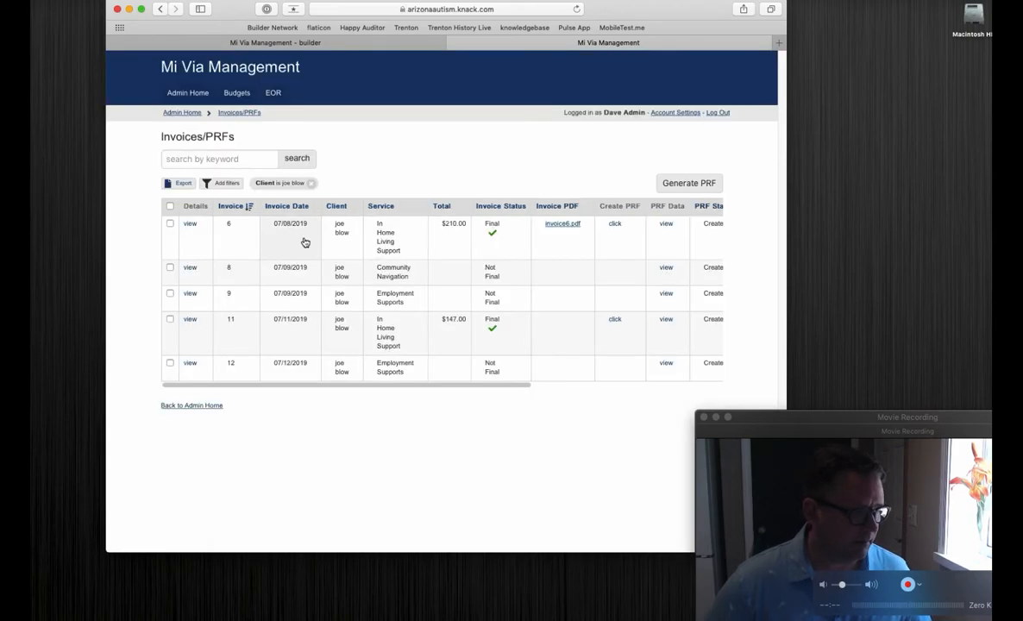
Step: View the PRF data of invoice 6, highlight its request date, and close the PRF data
left_click(667, 226)
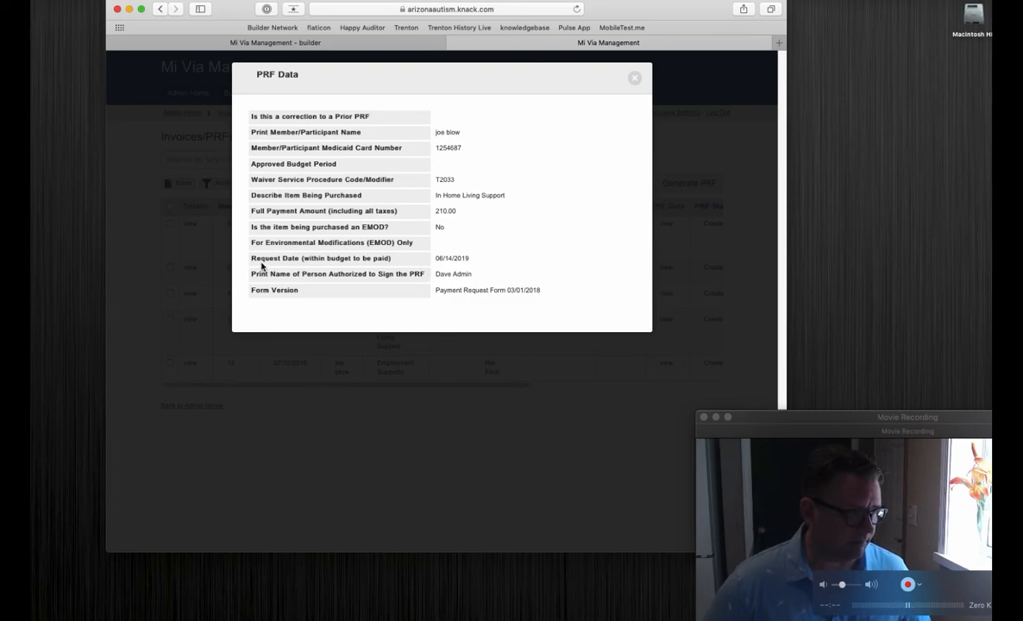
left_click_drag(436, 258, 511, 258)
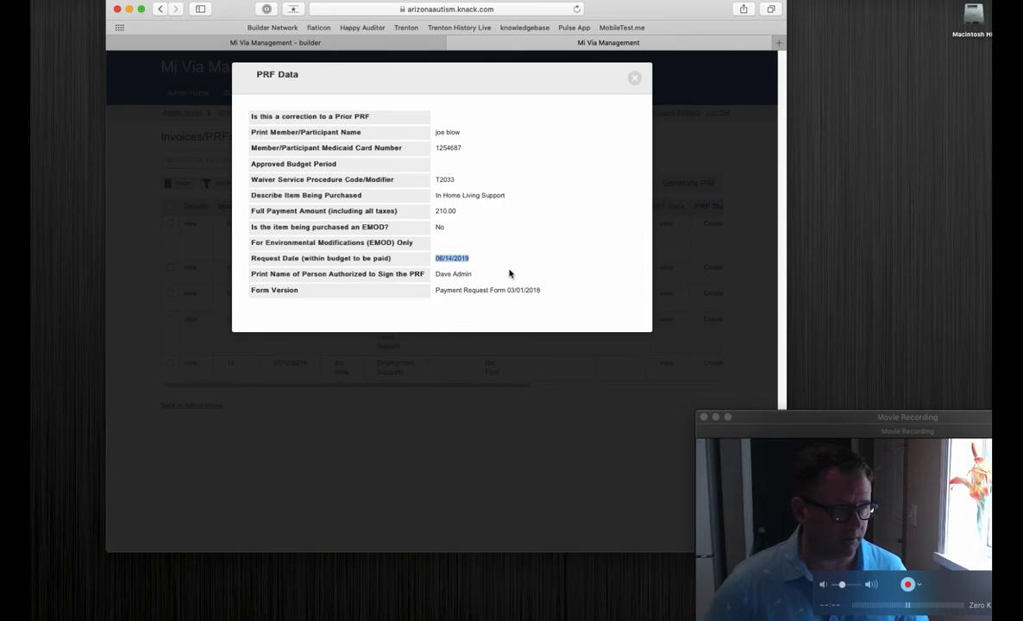
left_click(634, 79)
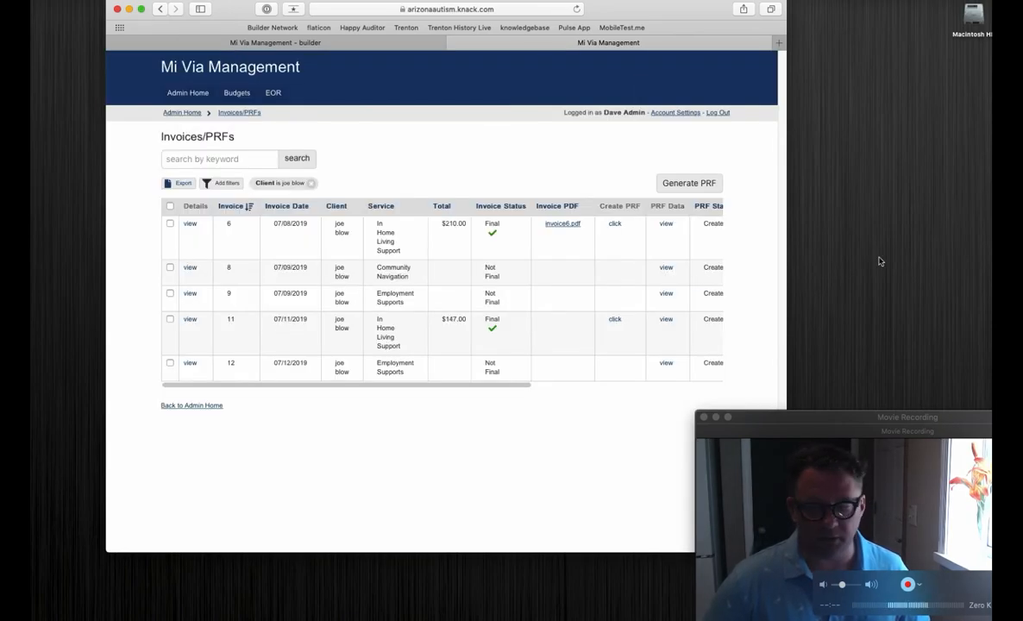
Step: Switch to the word processor document with the four-step outline and highlight the text of steps 3 and 4
key("super+Tab")
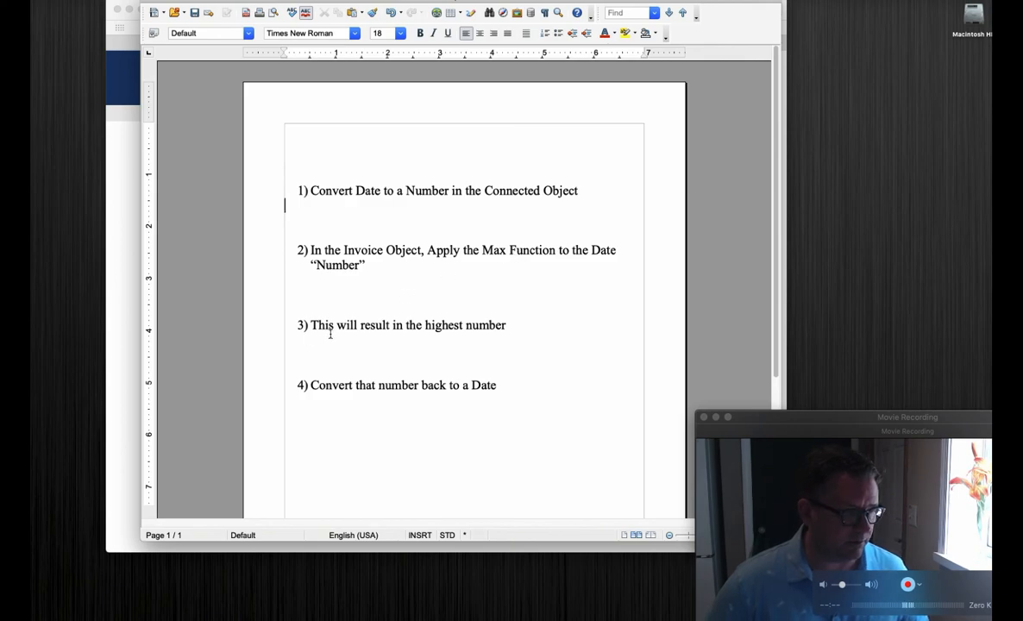
left_click_drag(311, 326, 508, 326)
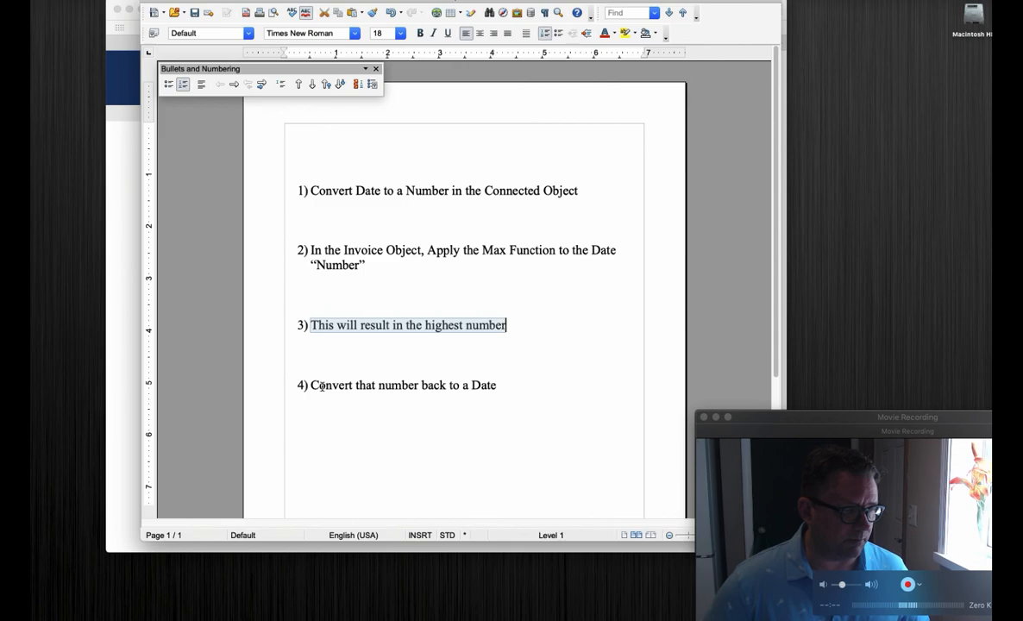
left_click_drag(311, 386, 448, 384)
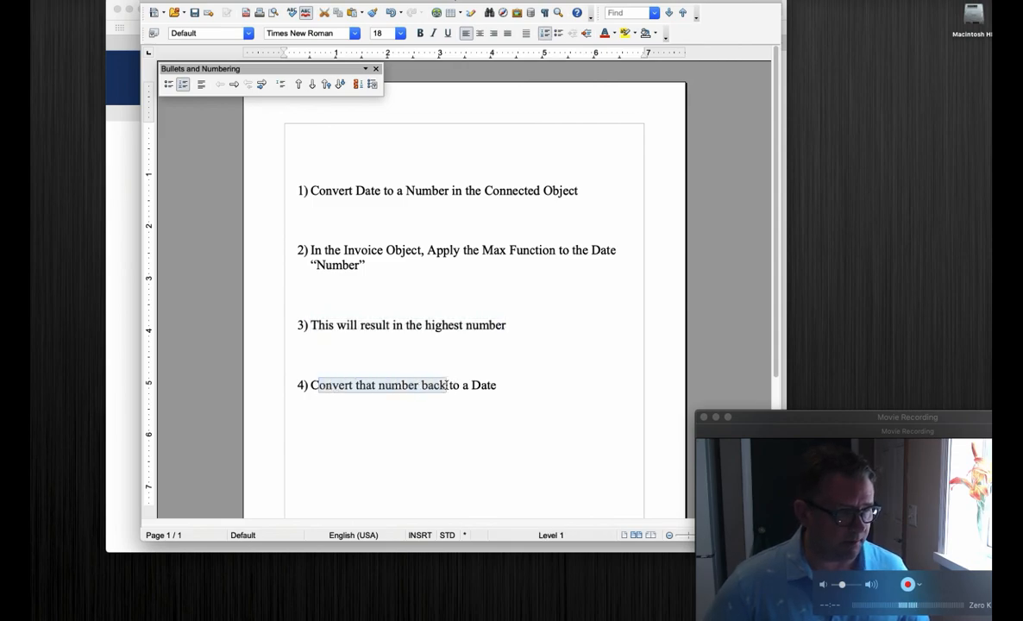